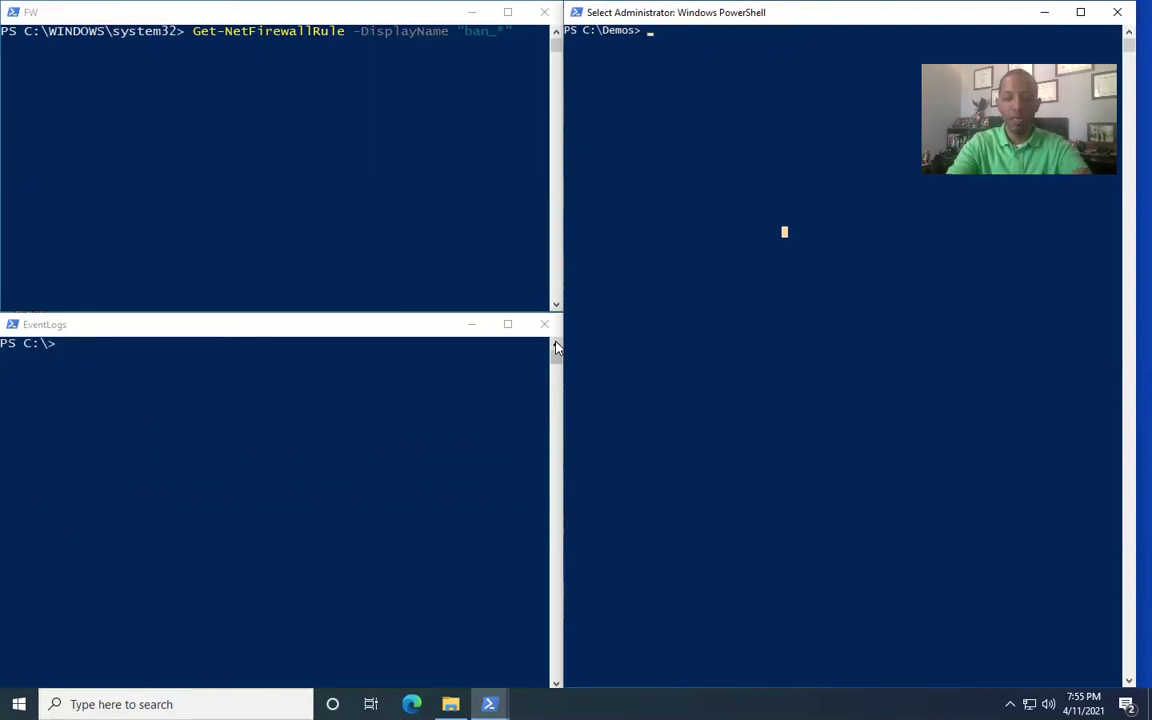
# - Launch the Invoke-Fail2Ban script from the C:\Demos folder in the administrator PowerShell session
pyautogui.write('.')
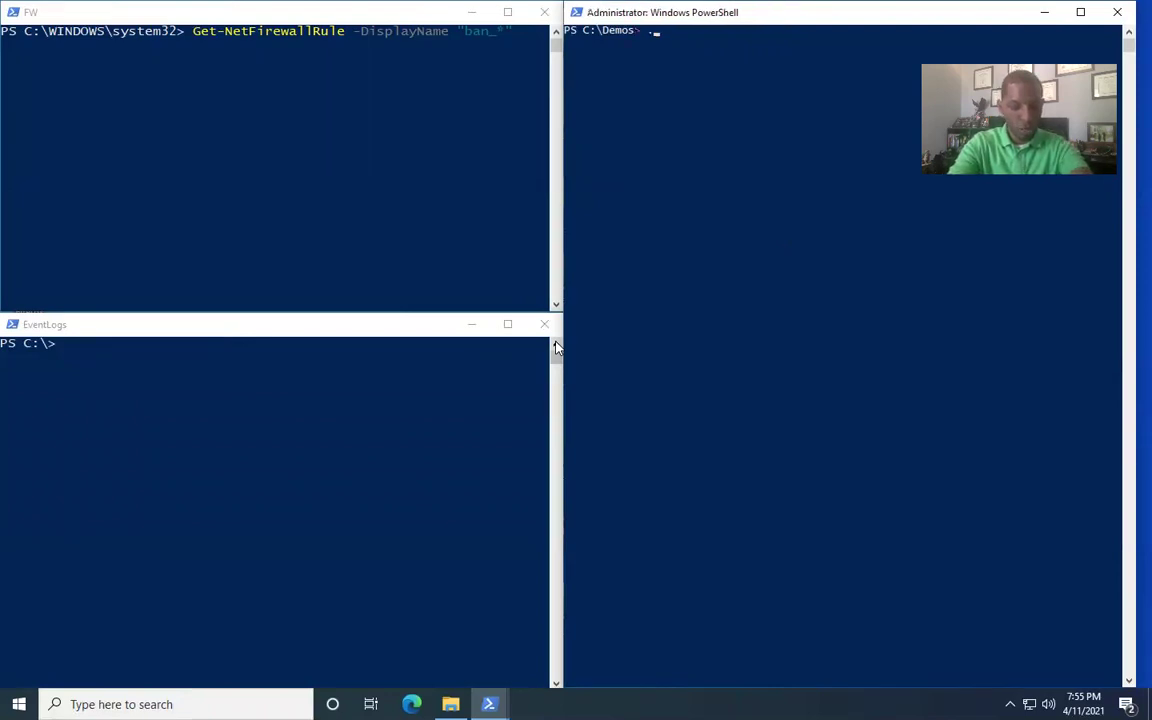
pyautogui.write('\\Invo')
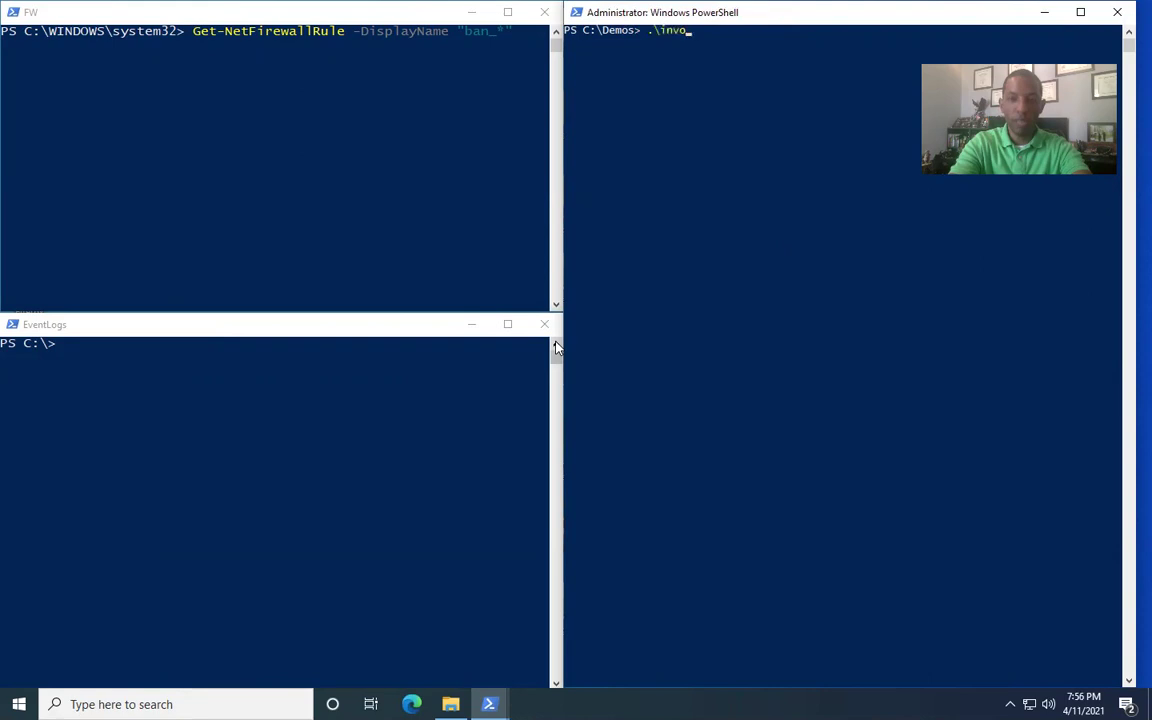
pyautogui.press('Tab')
pyautogui.write('Inv')
pyautogui.press('Tab')
pyautogui.press('Return')
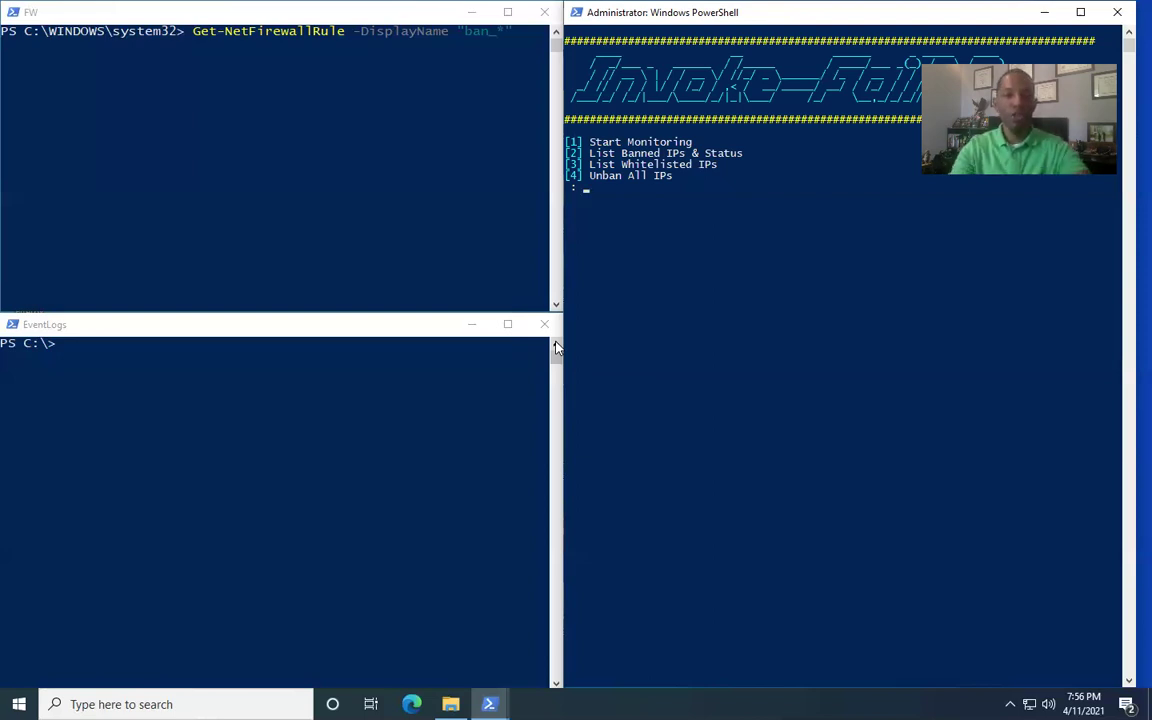
# - Start monitoring in Invoke-Fail2Ban without whitelisting any additional IPs, and continue past the list of whitelisted IPs
pyautogui.click(651, 334)
pyautogui.write('1')
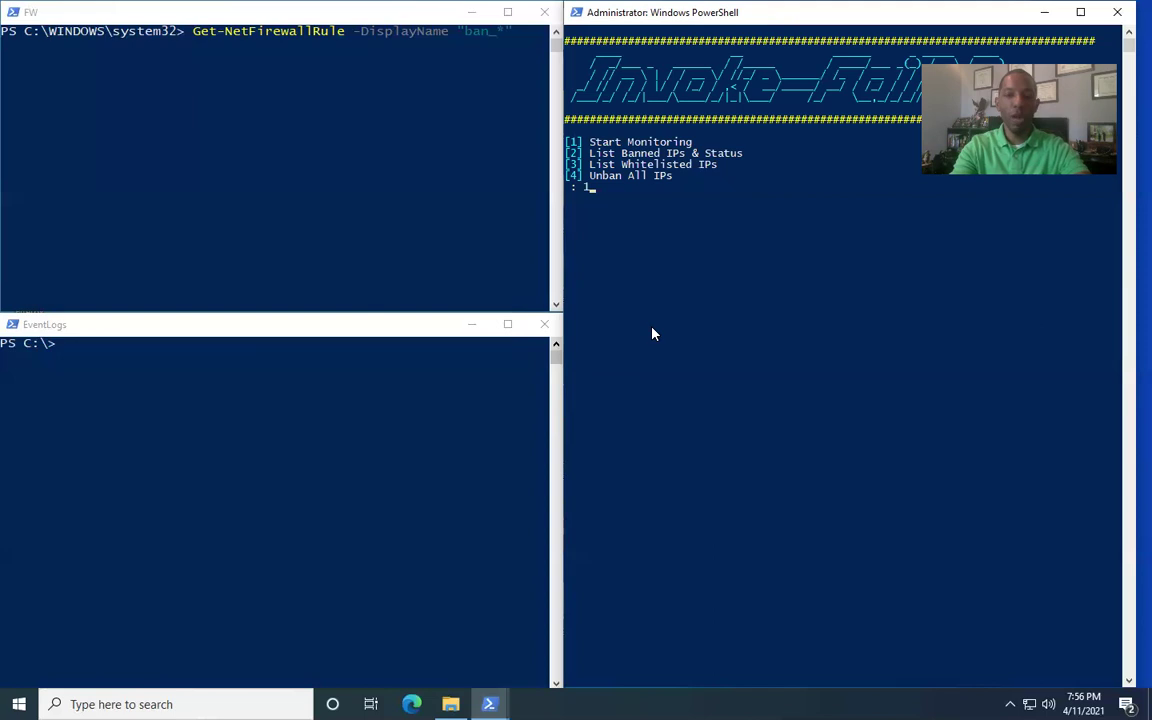
pyautogui.press('Return')
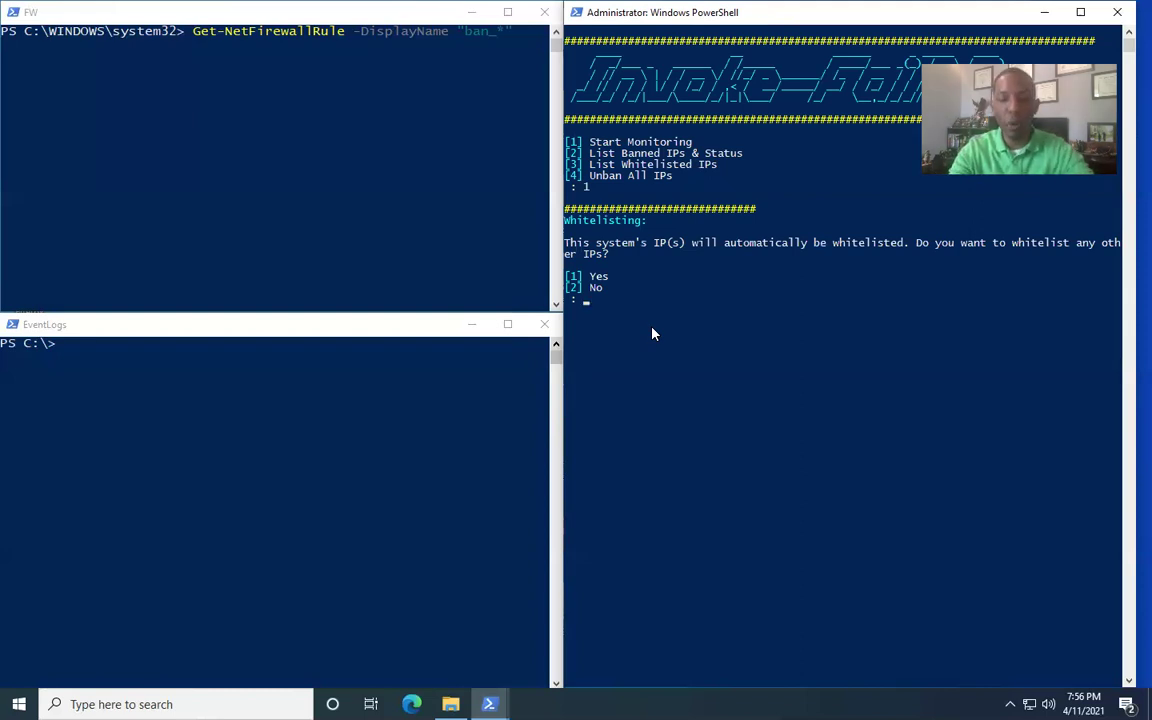
pyautogui.write('2')
pyautogui.press('Return')
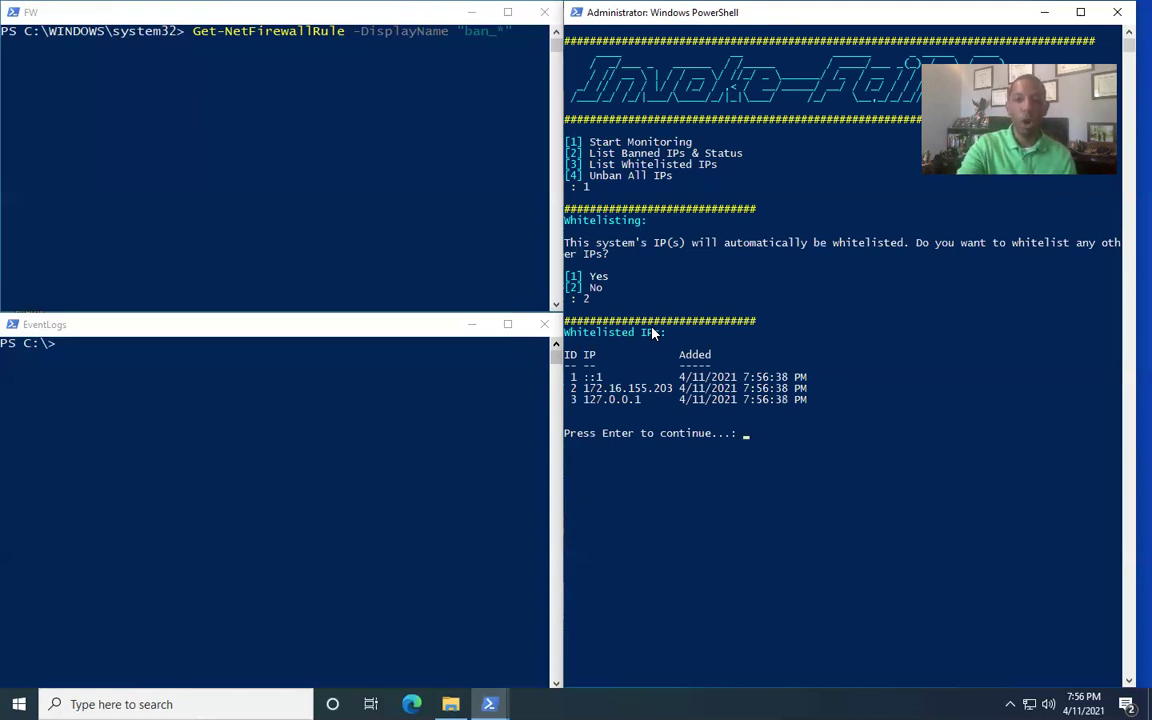
pyautogui.press('Return')
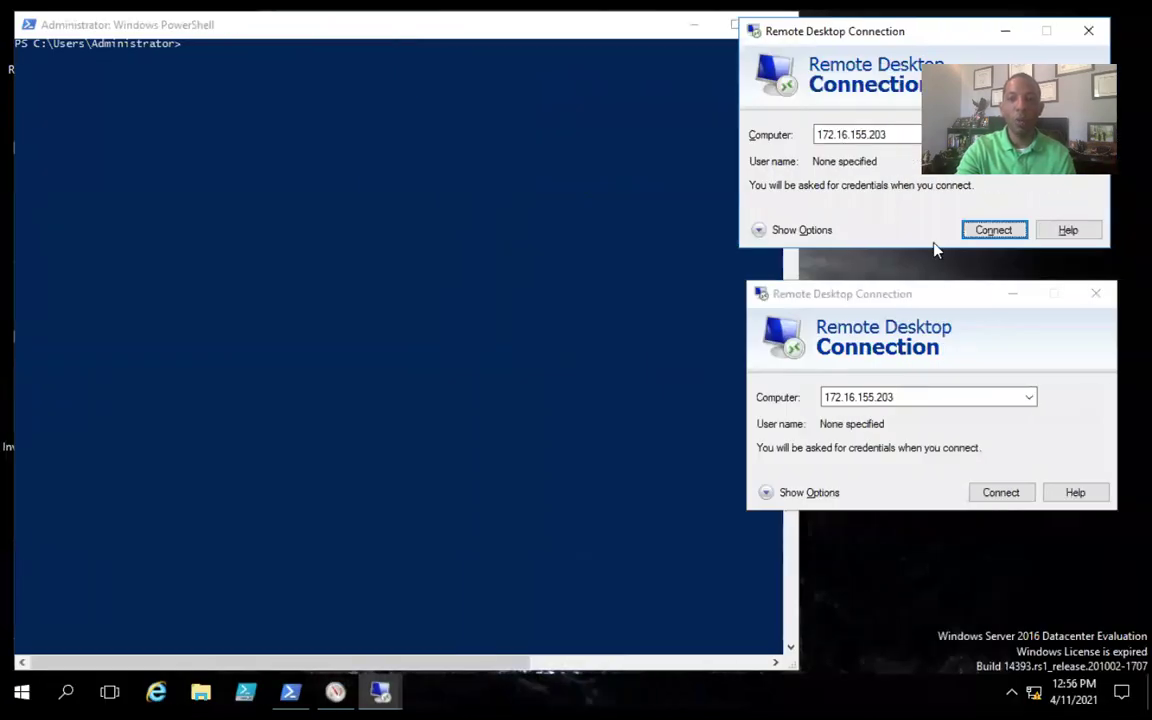
# - On the Windows Server 2016 machine, attempt both prepared Remote Desktop connections to 172.16.155.203, submitting an account password for each
pyautogui.click(996, 232)
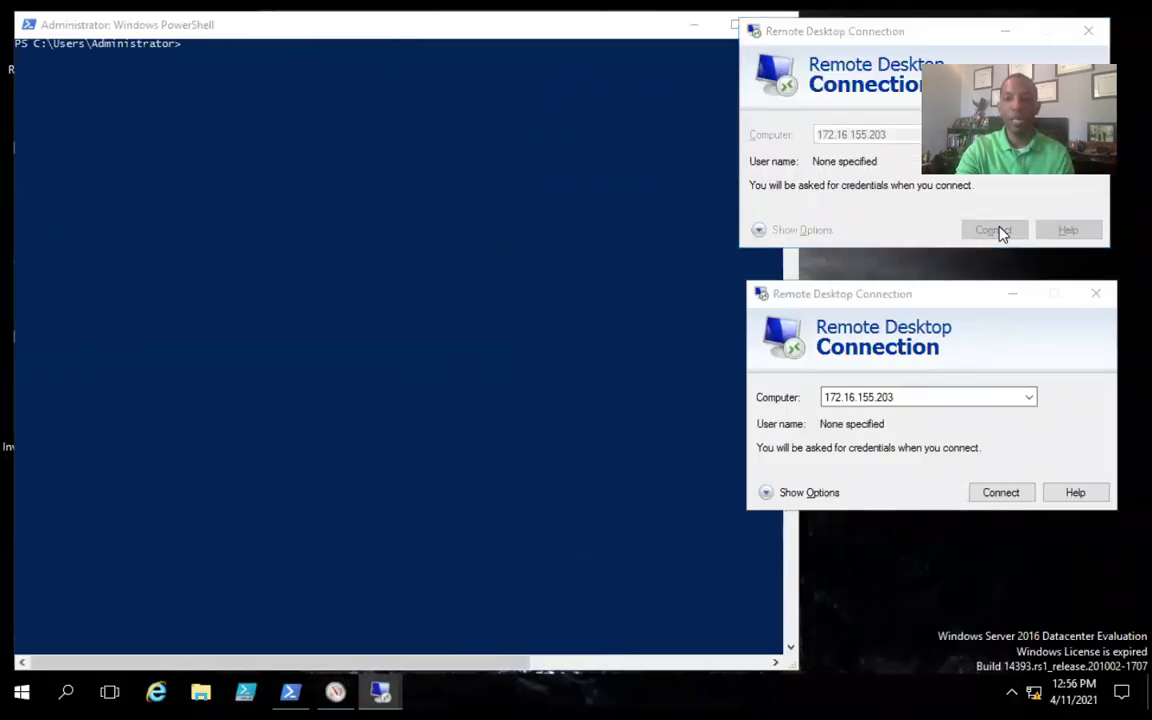
pyautogui.write('****')
pyautogui.click(486, 515)
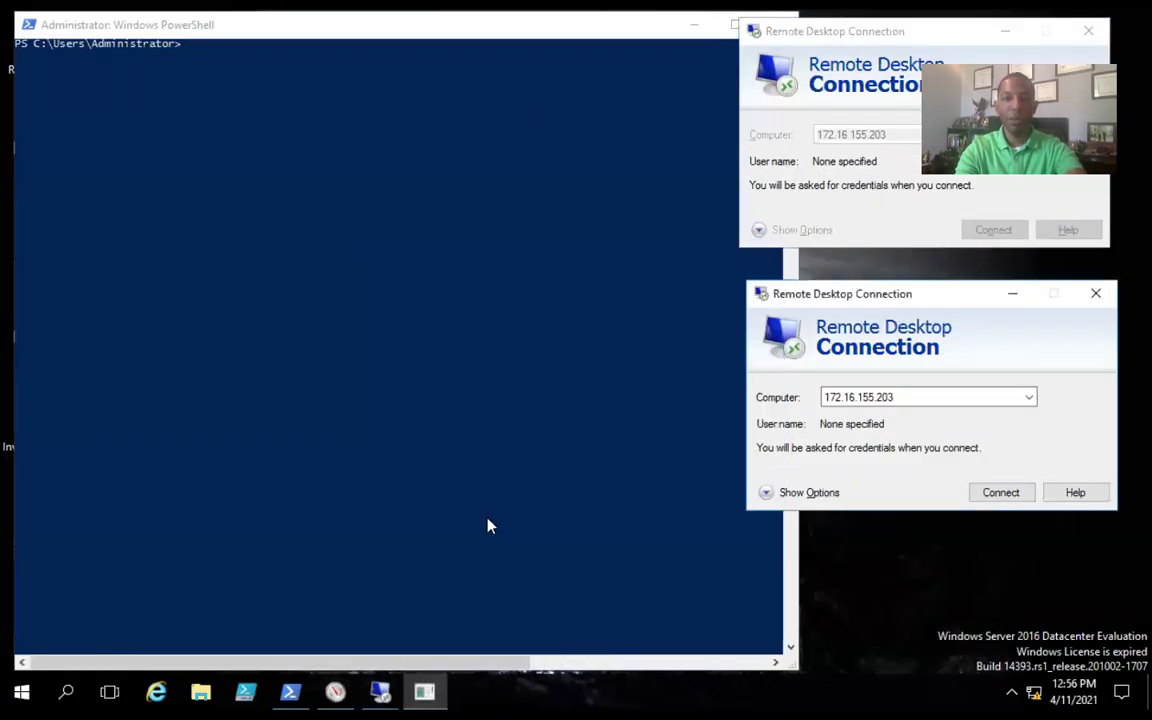
pyautogui.click(1000, 491)
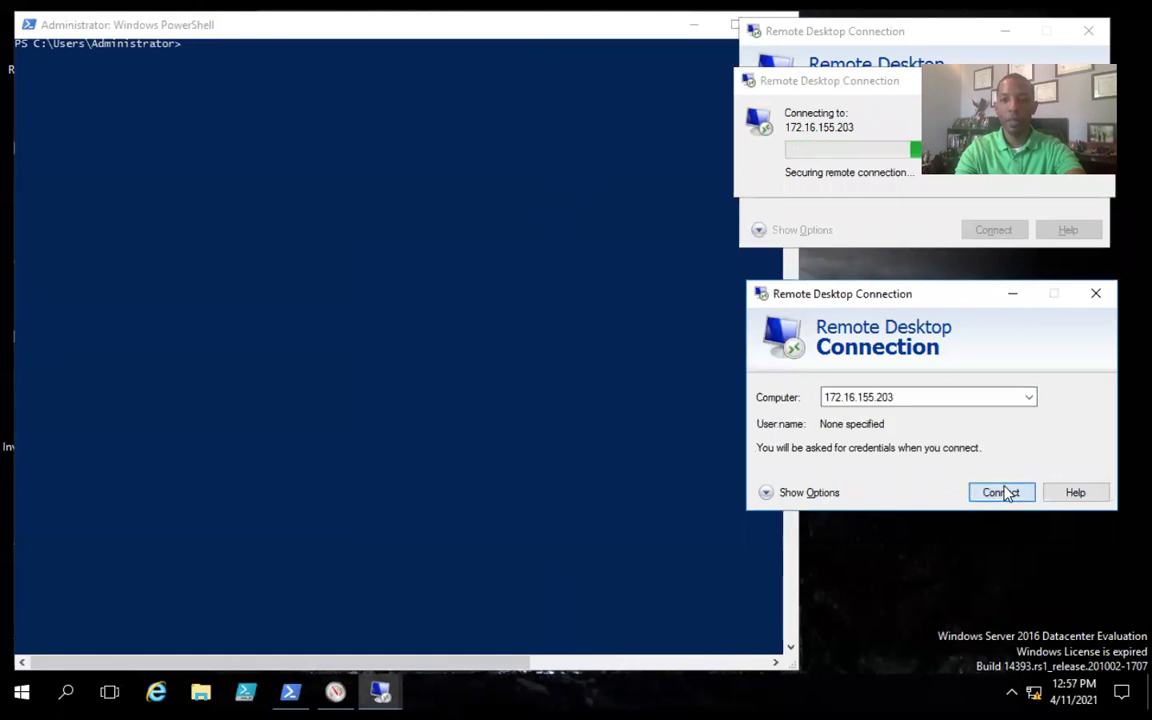
pyautogui.write('******')
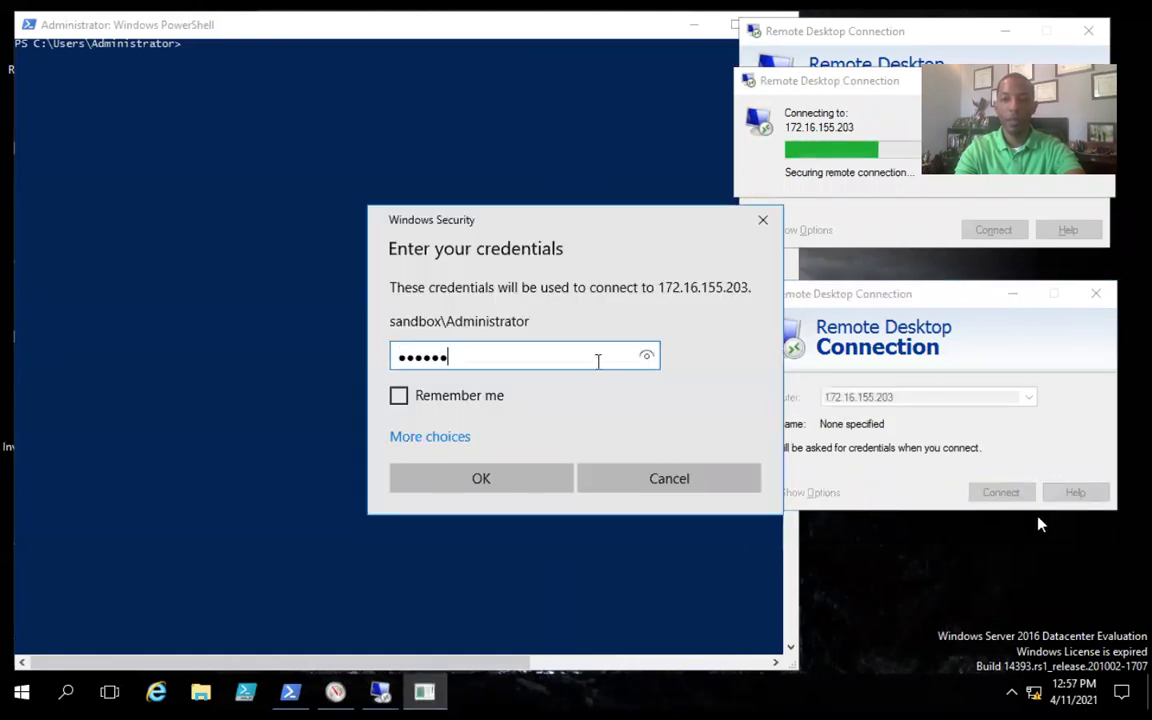
pyautogui.click(522, 485)
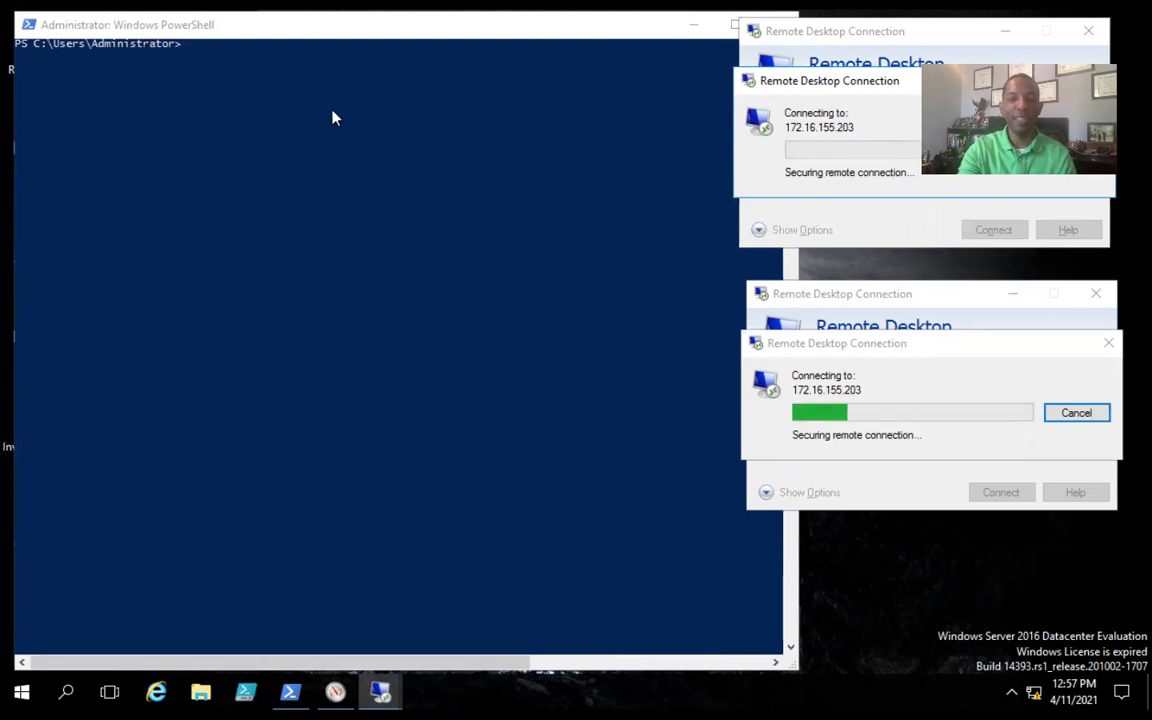
# - Launch a third Remote Desktop Connection with mstsc, connect to 172.16.155.203 and submit an account password
pyautogui.click(350, 145)
pyautogui.press('Return')
pyautogui.press('Return')
pyautogui.write('mstsc')
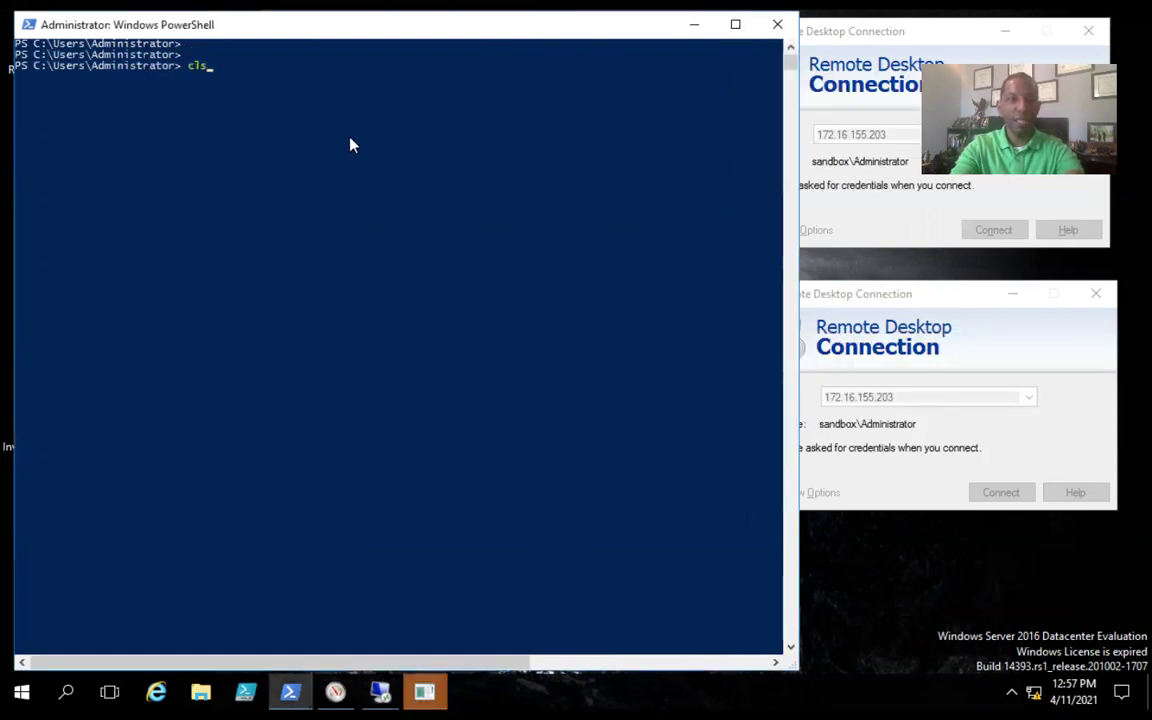
pyautogui.press('Return')
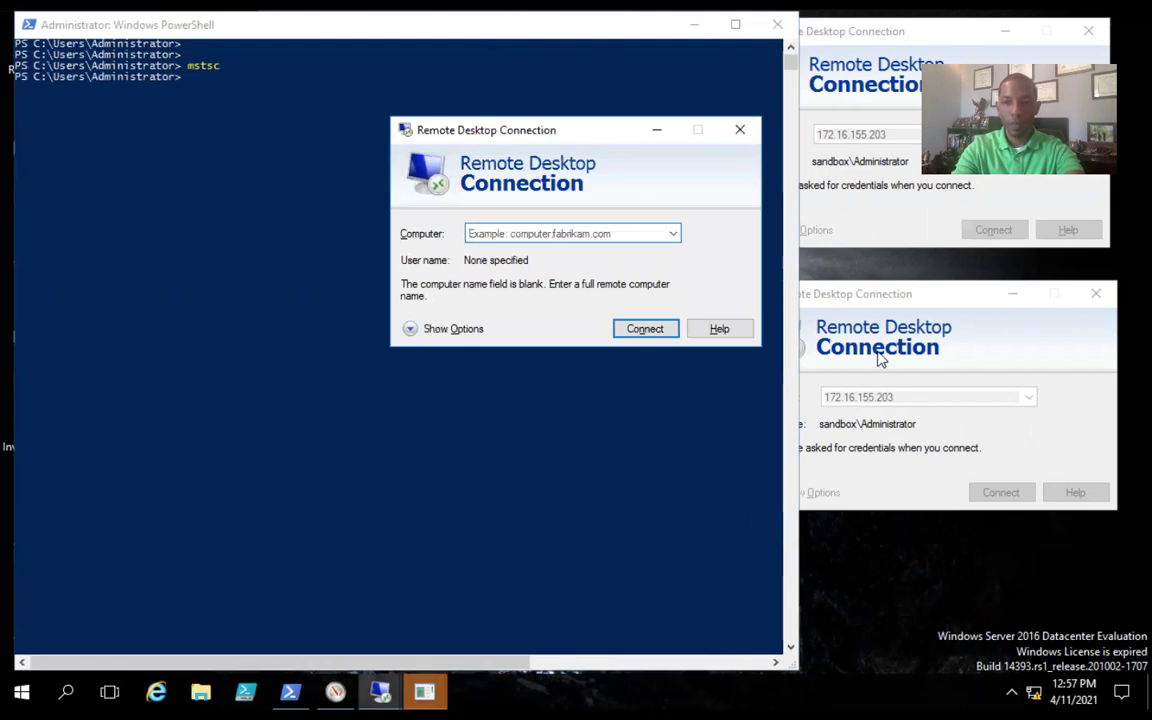
pyautogui.write('17')
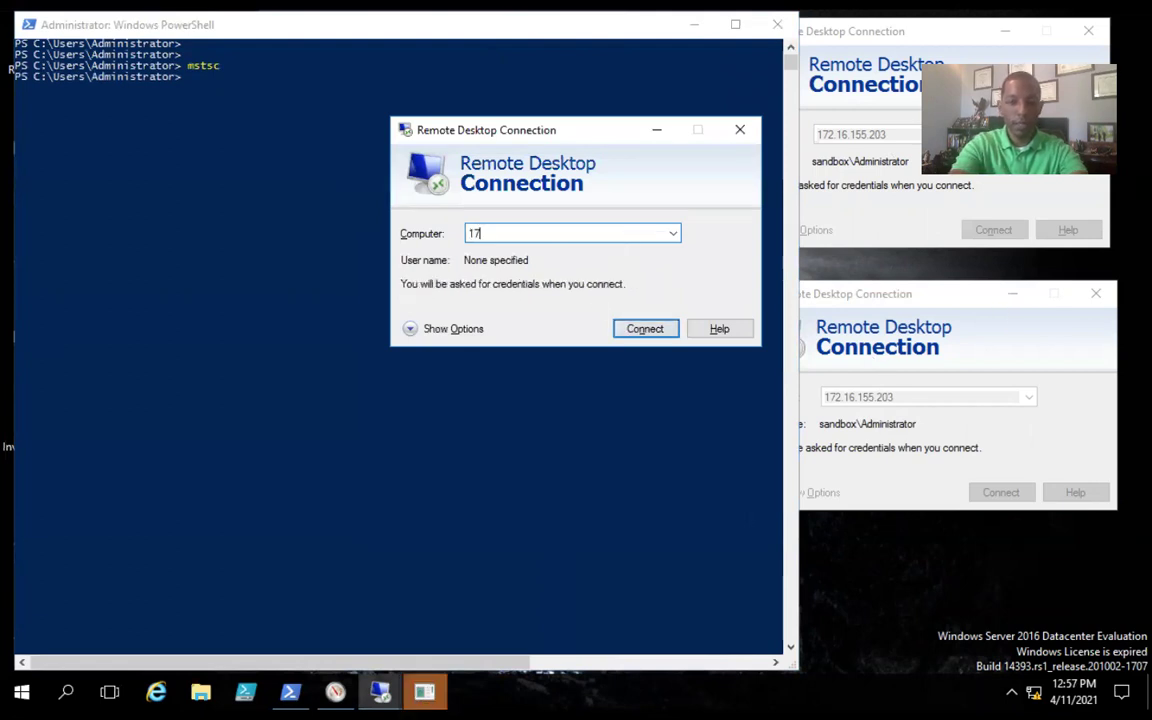
pyautogui.write('2.16.155.203')
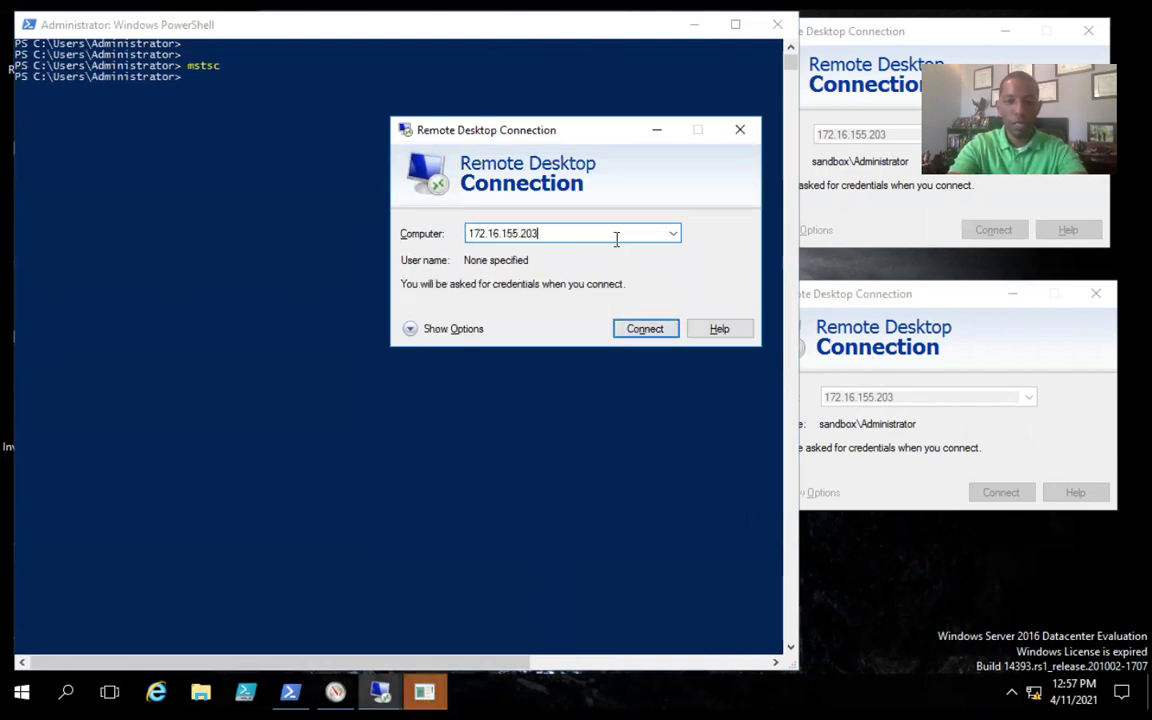
pyautogui.press('Return')
pyautogui.write('*****')
pyautogui.click(518, 488)
# - Reopen one of the waiting Windows Security prompts and submit another account password for 172.16.155.203
pyautogui.moveTo(440, 690)
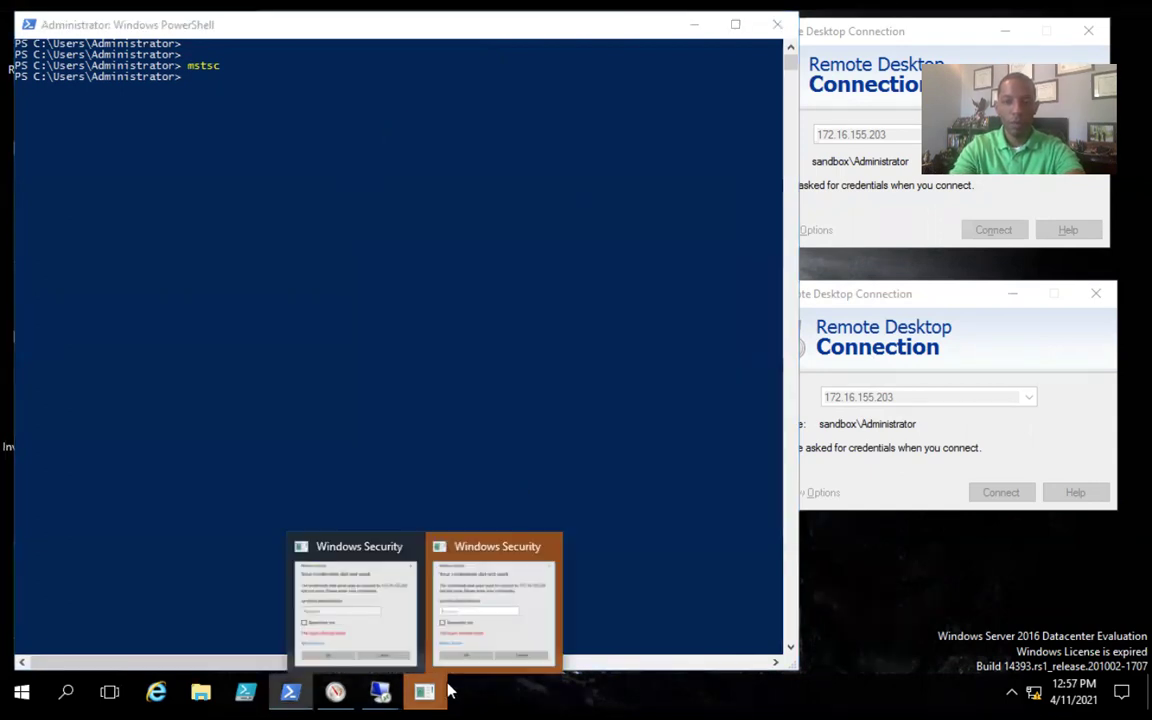
pyautogui.click(458, 643)
pyautogui.write('******')
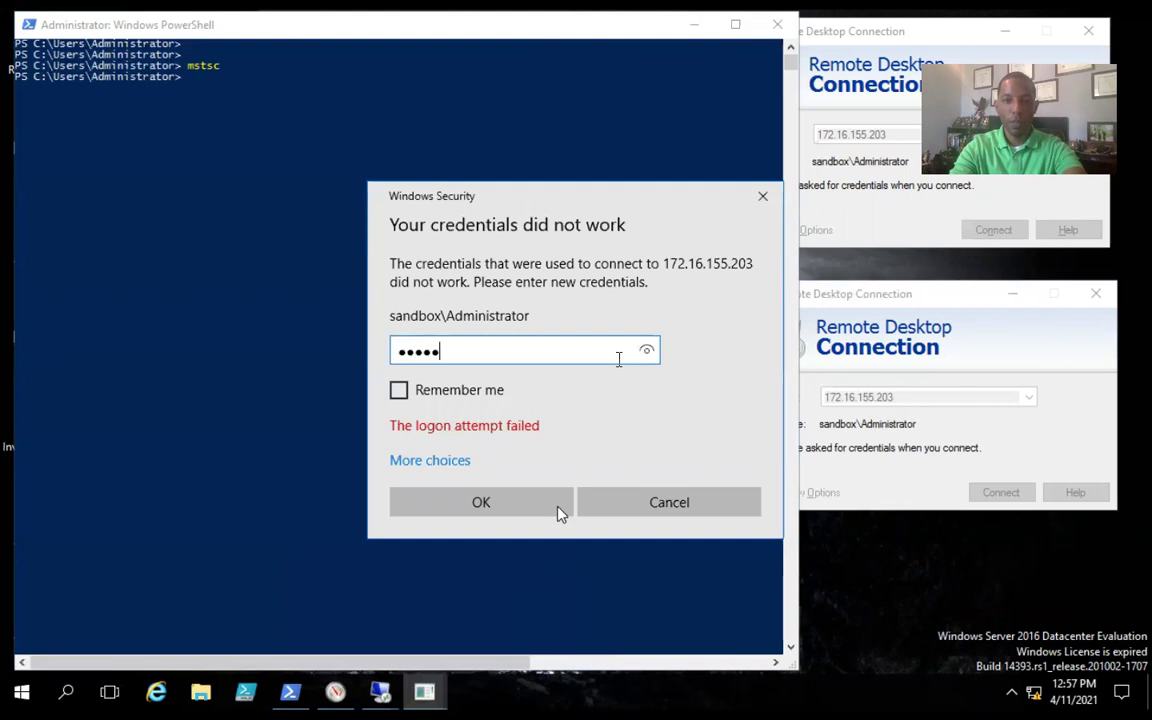
pyautogui.click(504, 514)
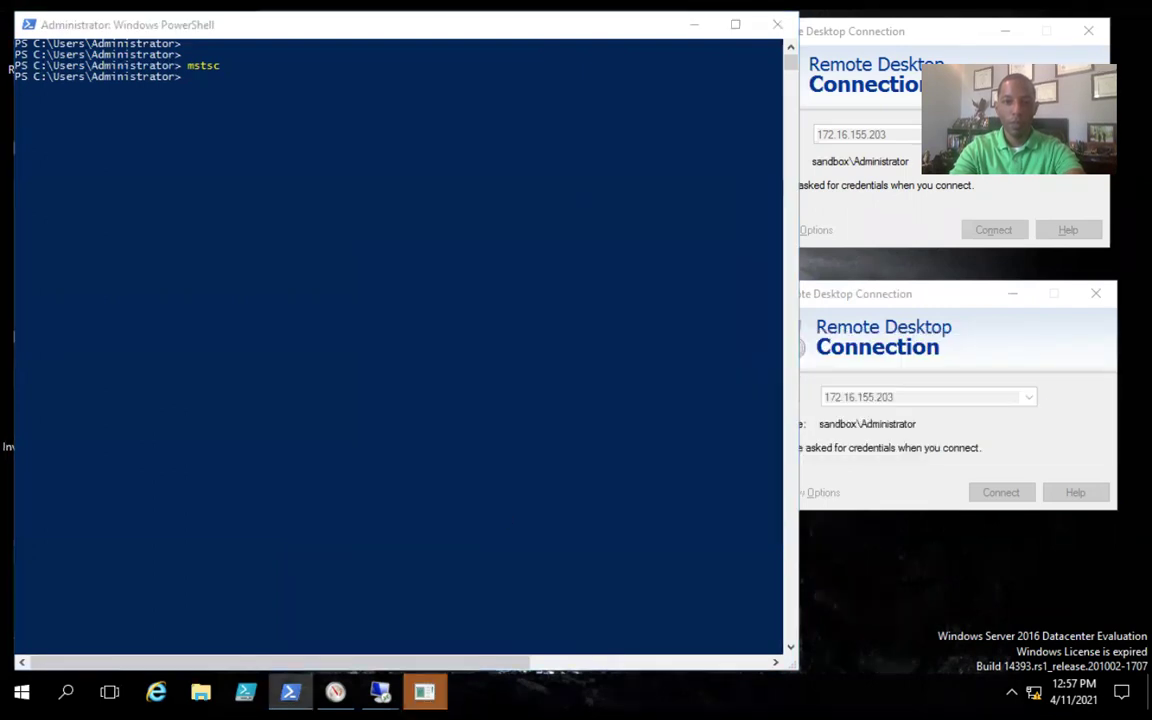
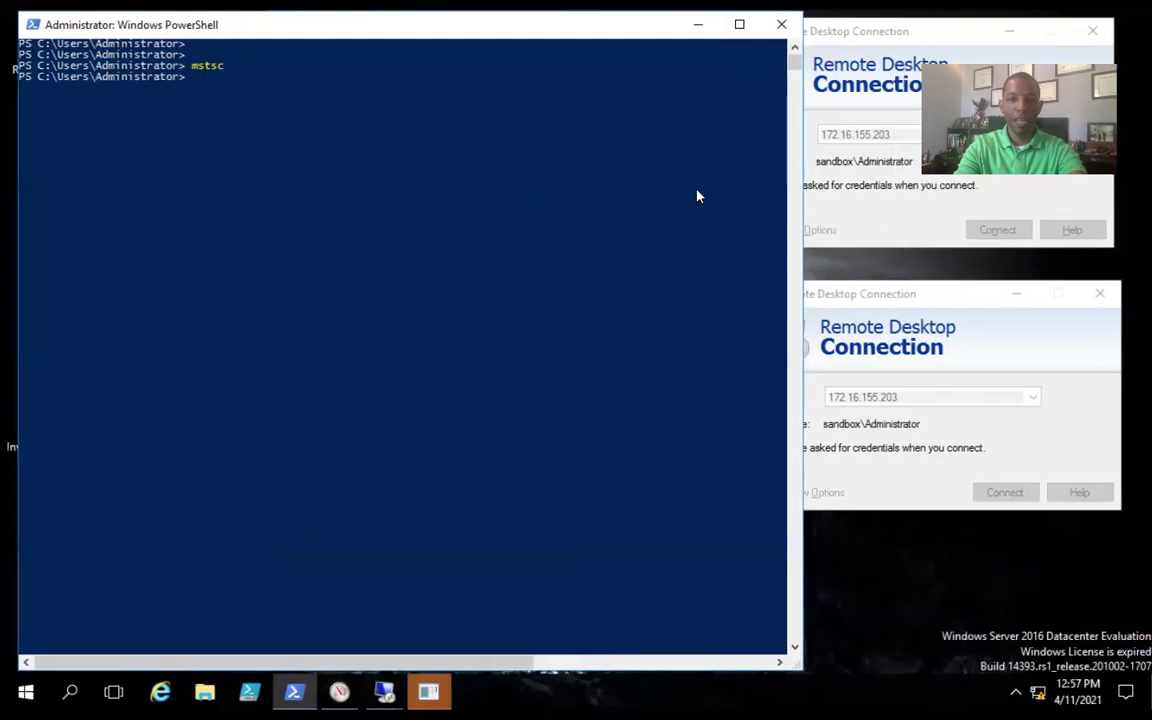
# - Submit further account passwords for 172.16.155.203 in two of the pending Windows Security prompts
pyautogui.moveTo(424, 692)
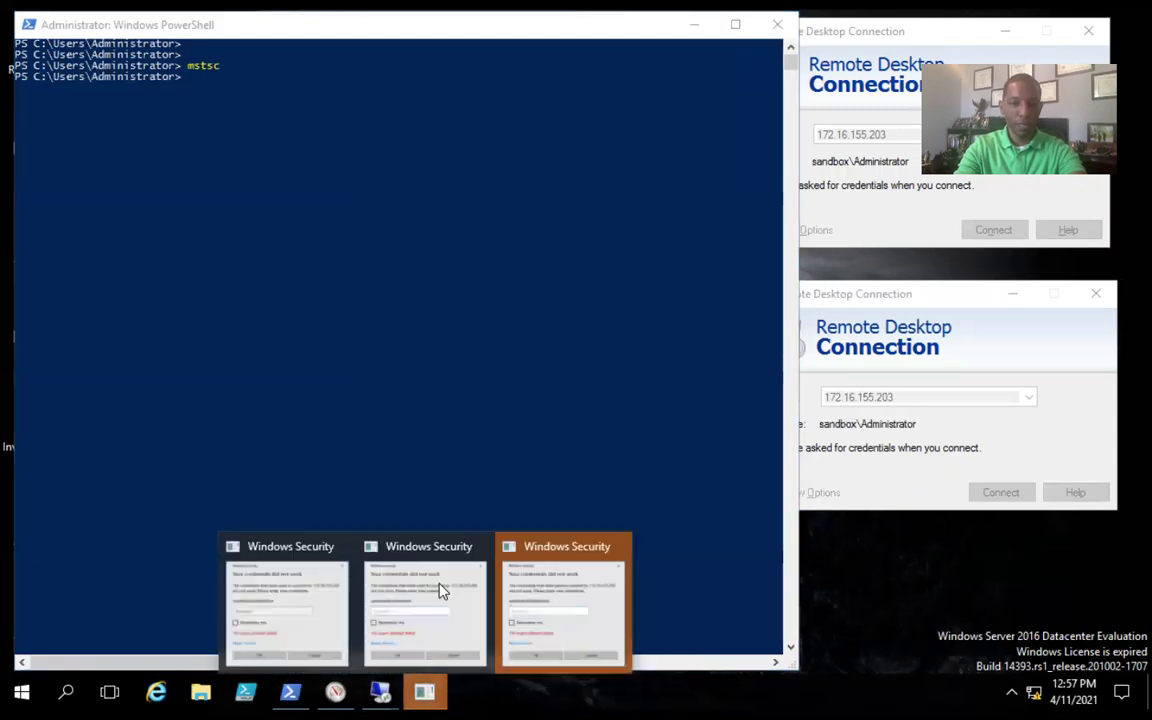
pyautogui.click(602, 609)
pyautogui.write('••••••••')
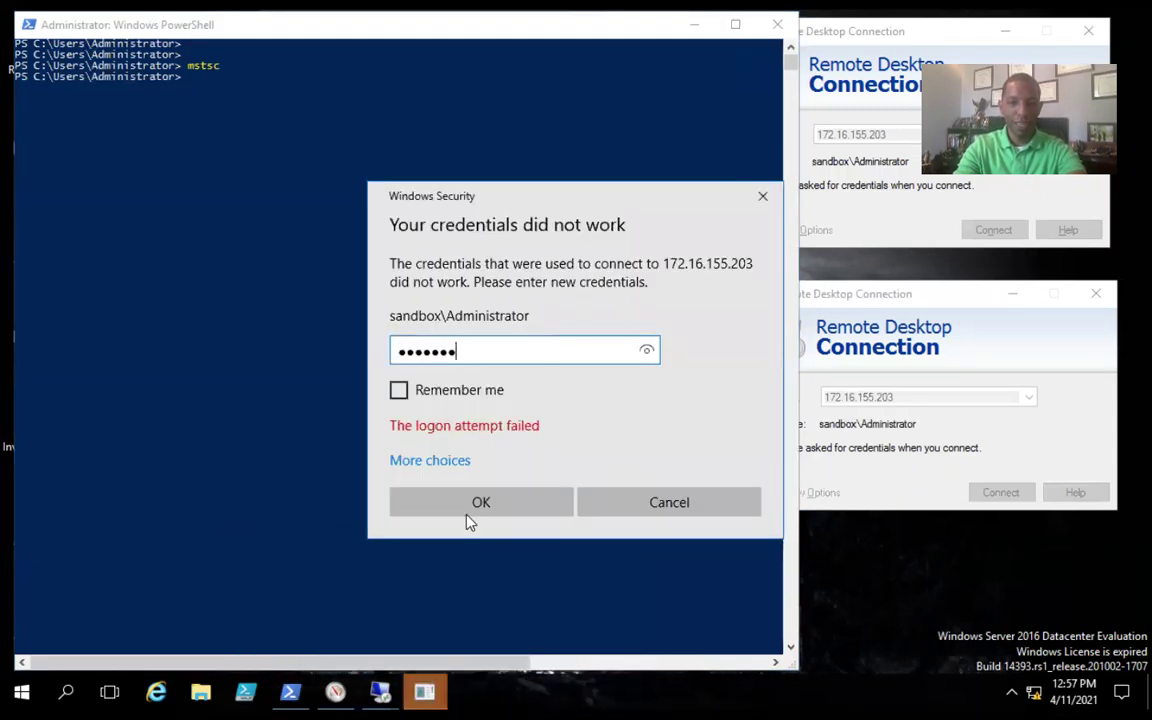
pyautogui.click(470, 505)
pyautogui.moveTo(424, 690)
pyautogui.click(460, 609)
pyautogui.click(594, 352)
pyautogui.write('•••••••')
pyautogui.click(499, 510)
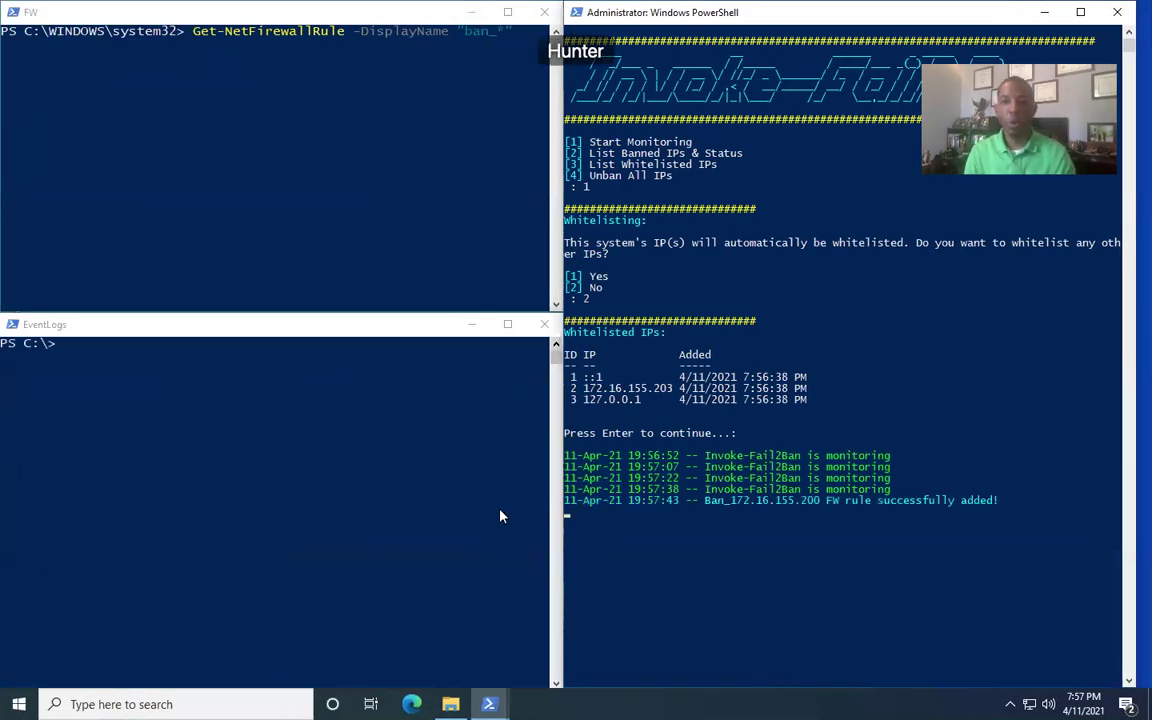
# - Back on the monitored machine, query the firewall rules in the FW console with Get-NetFirewallRule -DisplayName "ban_*"
pyautogui.click(273, 57)
pyautogui.press('Return')
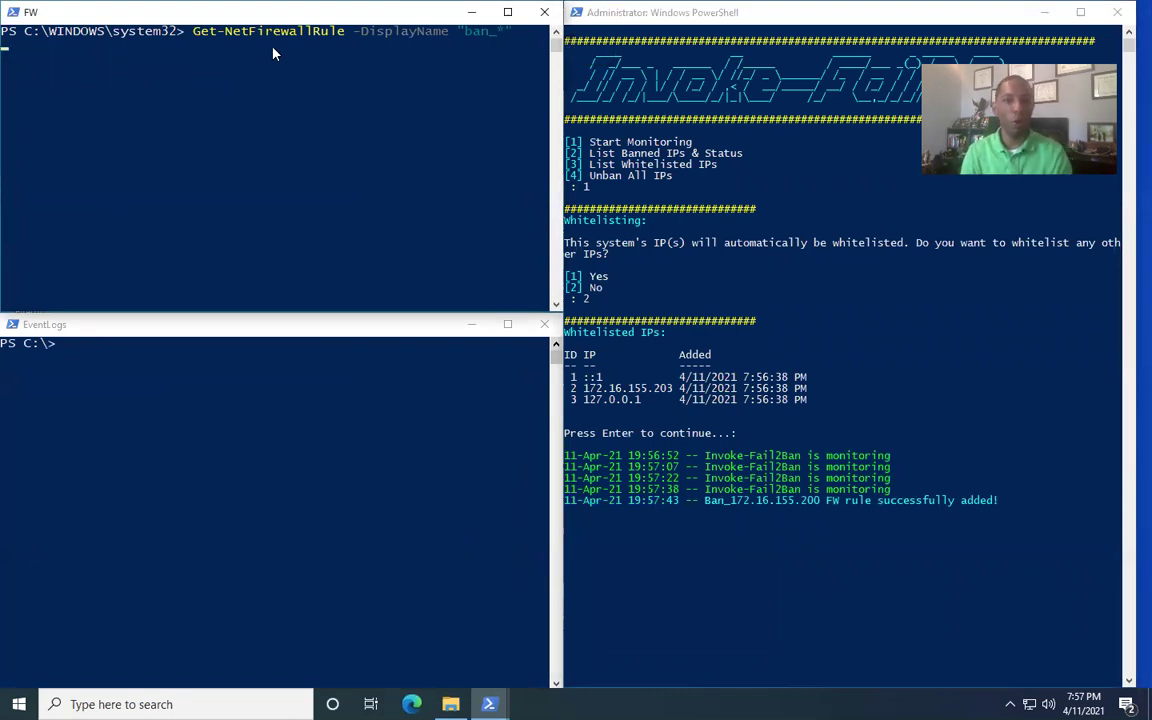
pyautogui.scroll(1, 273, 52)
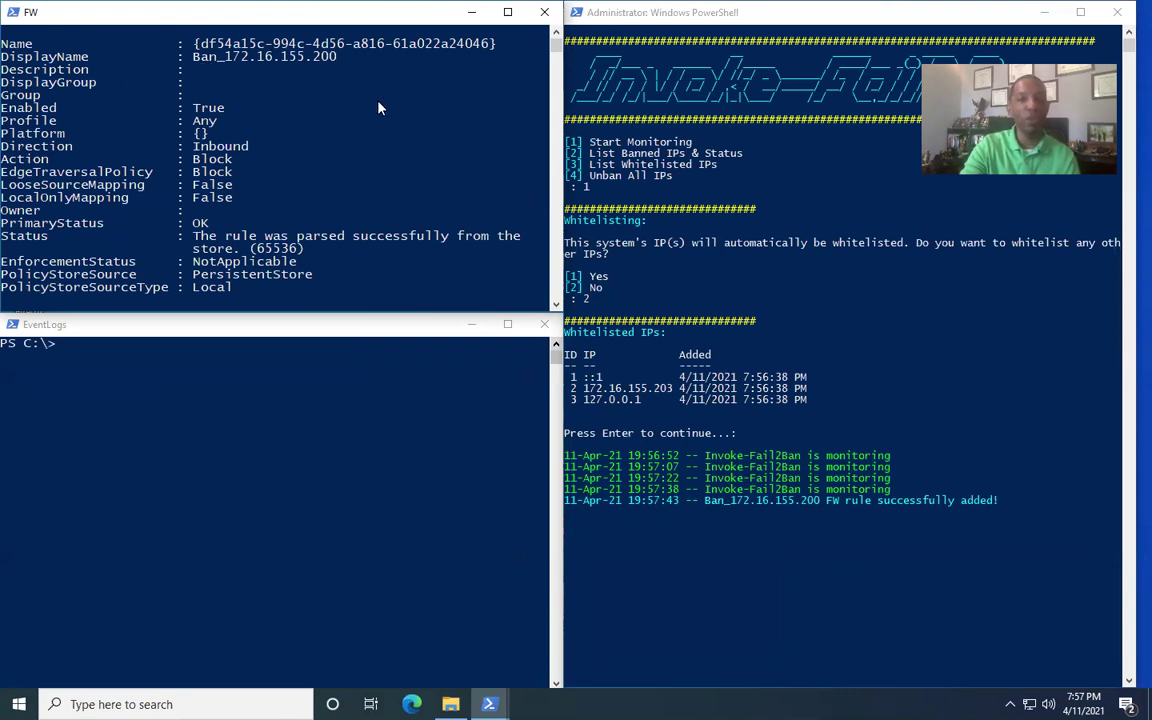
# - In the EventLogs console, run Get-WinEvent -FilterHashtable @{logname="application";id=1337} -MaxEvents 1 | Format-List
pyautogui.click(294, 439)
pyautogui.press('Return')
pyautogui.press('Return')
pyautogui.write('cls')
pyautogui.press('Up')
pyautogui.press('Return')
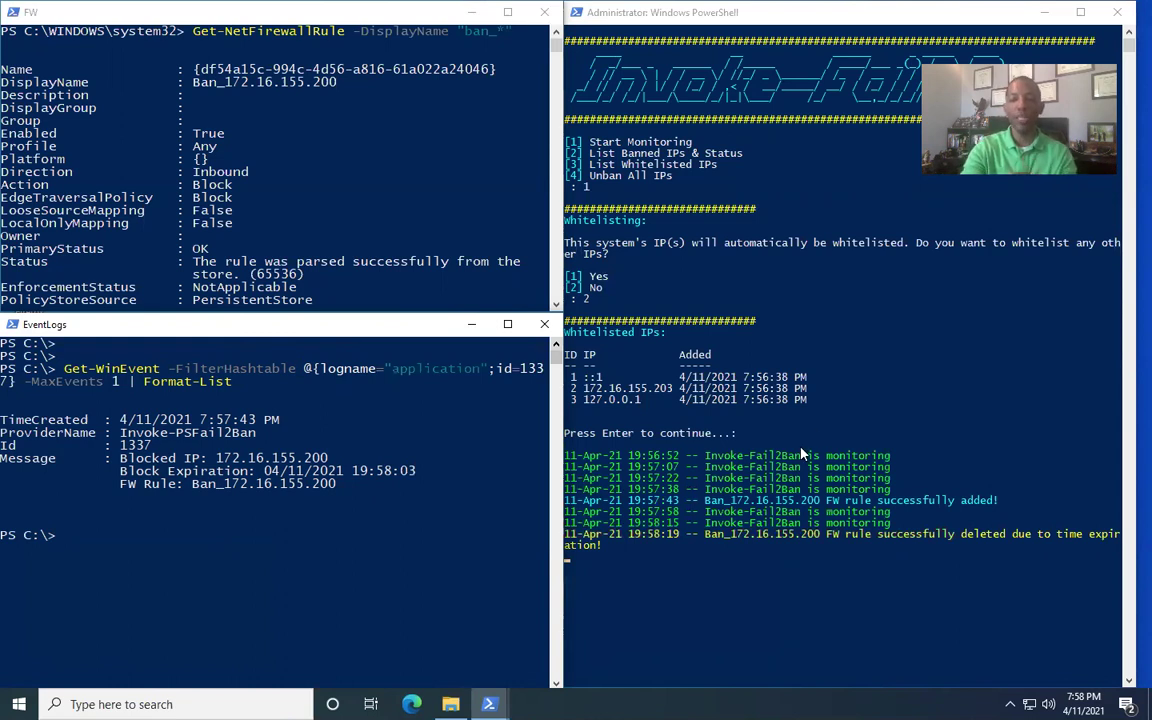
# - Clear the FW console and run Get-NetFirewallRule -DisplayName "ban_*" again to recheck the ban rules
pyautogui.click(355, 238)
pyautogui.press('Return')
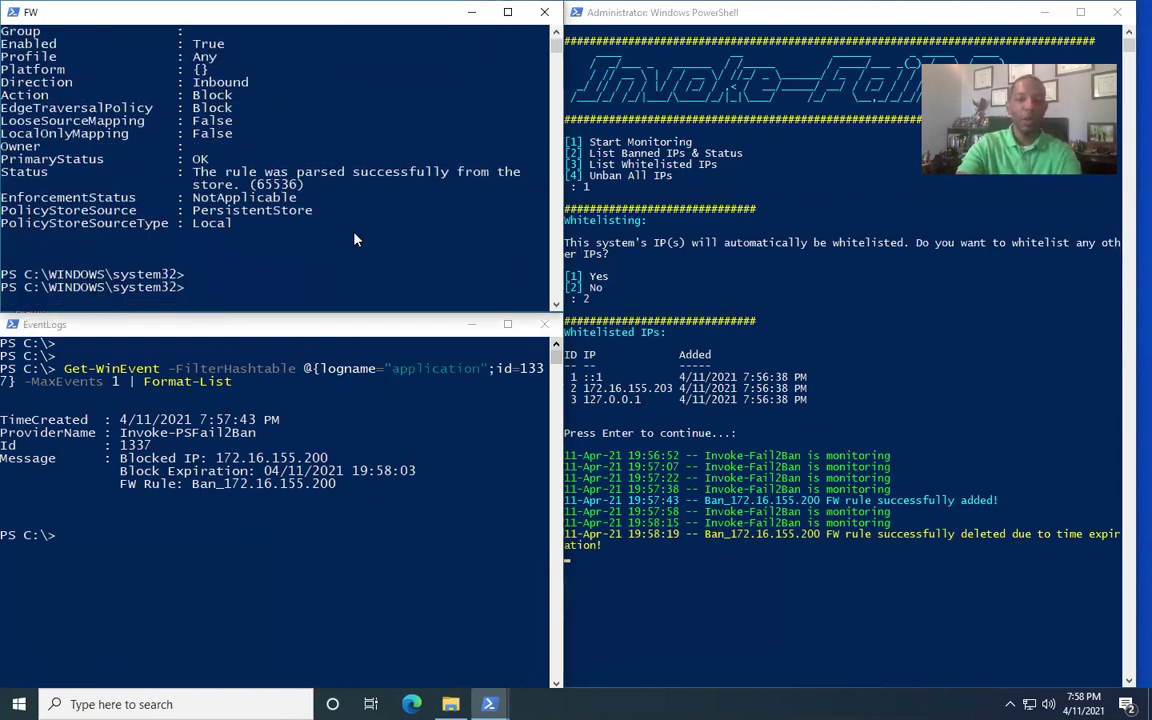
pyautogui.press('Return')
pyautogui.press('Return')
pyautogui.write('cls')
pyautogui.press('Return')
pyautogui.write('cls')
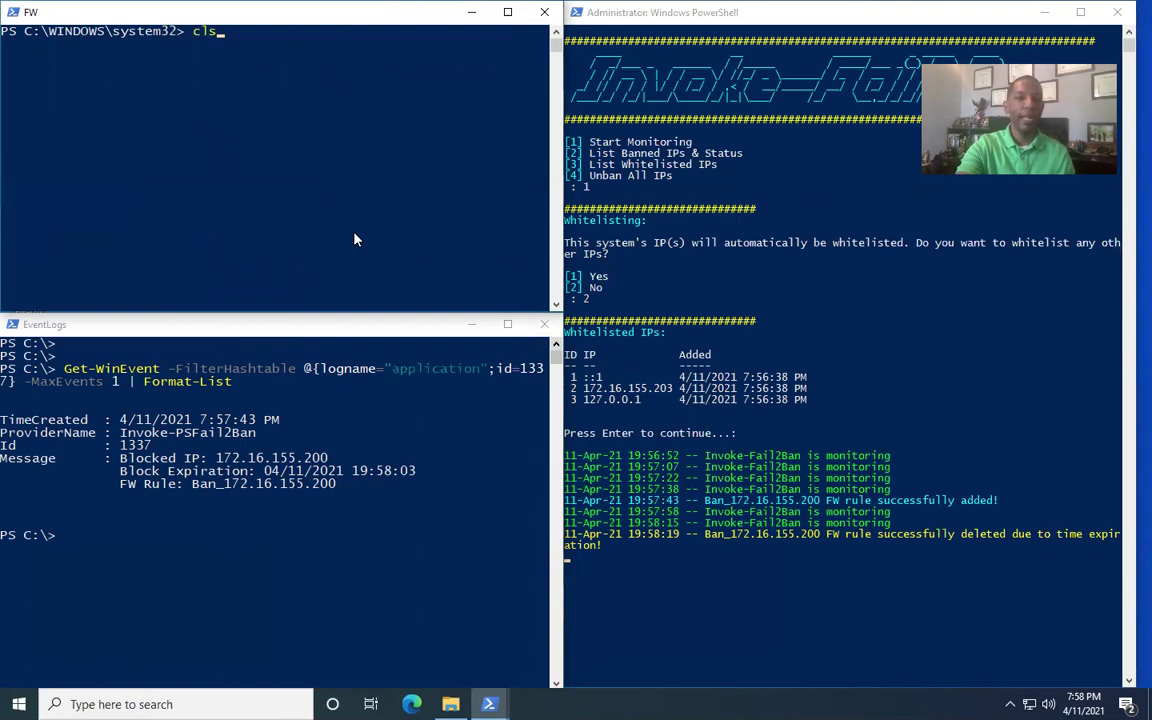
pyautogui.press('Up')
pyautogui.press('Up')
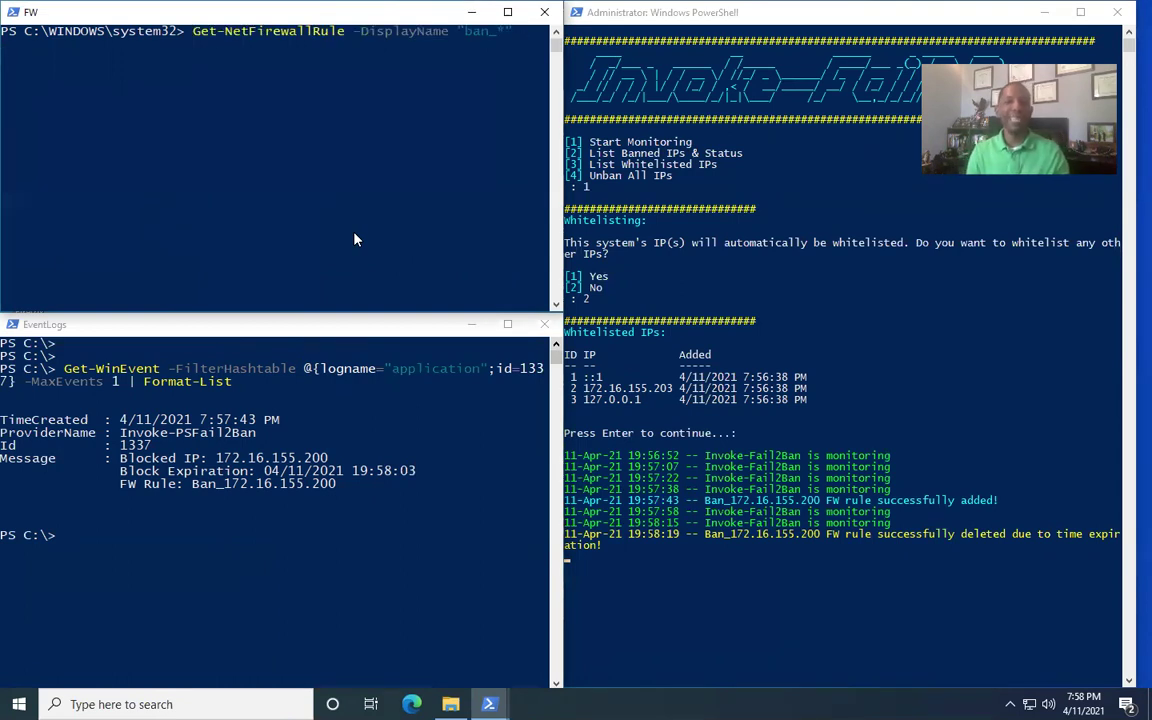
pyautogui.press('Return')
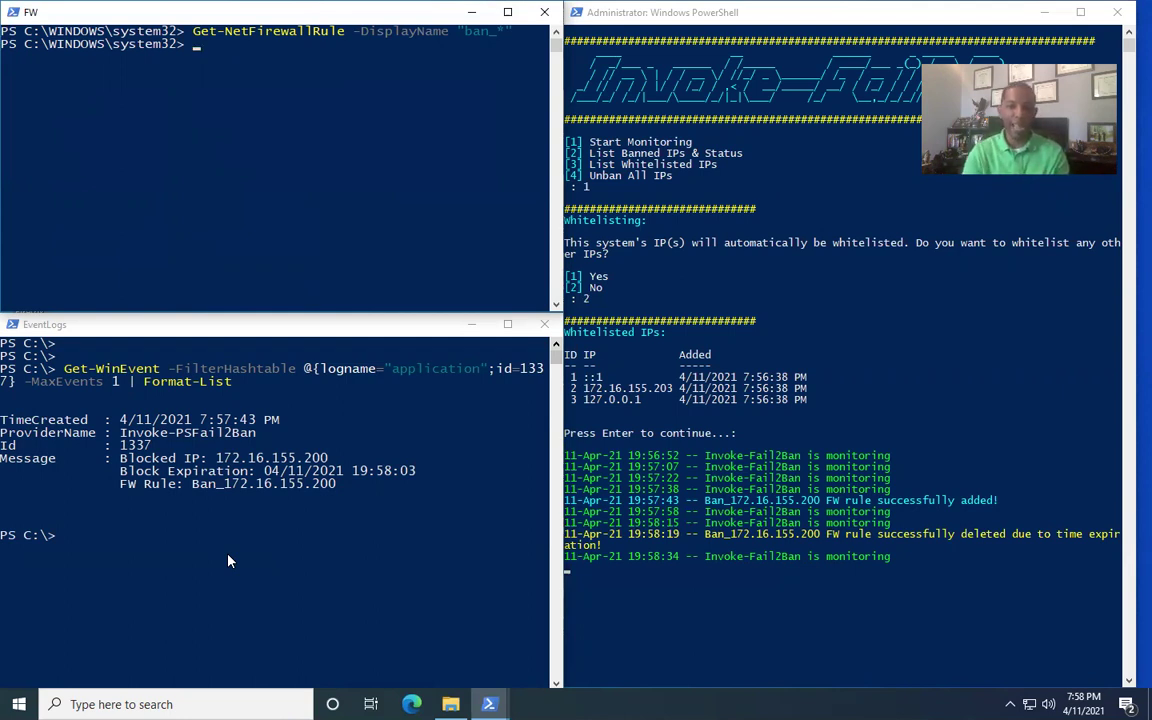
# - Stop the Invoke-Fail2Ban monitoring and advance the presentation from the demo slide to the pitfalls slide
pyautogui.click(980, 535)
pyautogui.hotkey('ctrl', 'c')
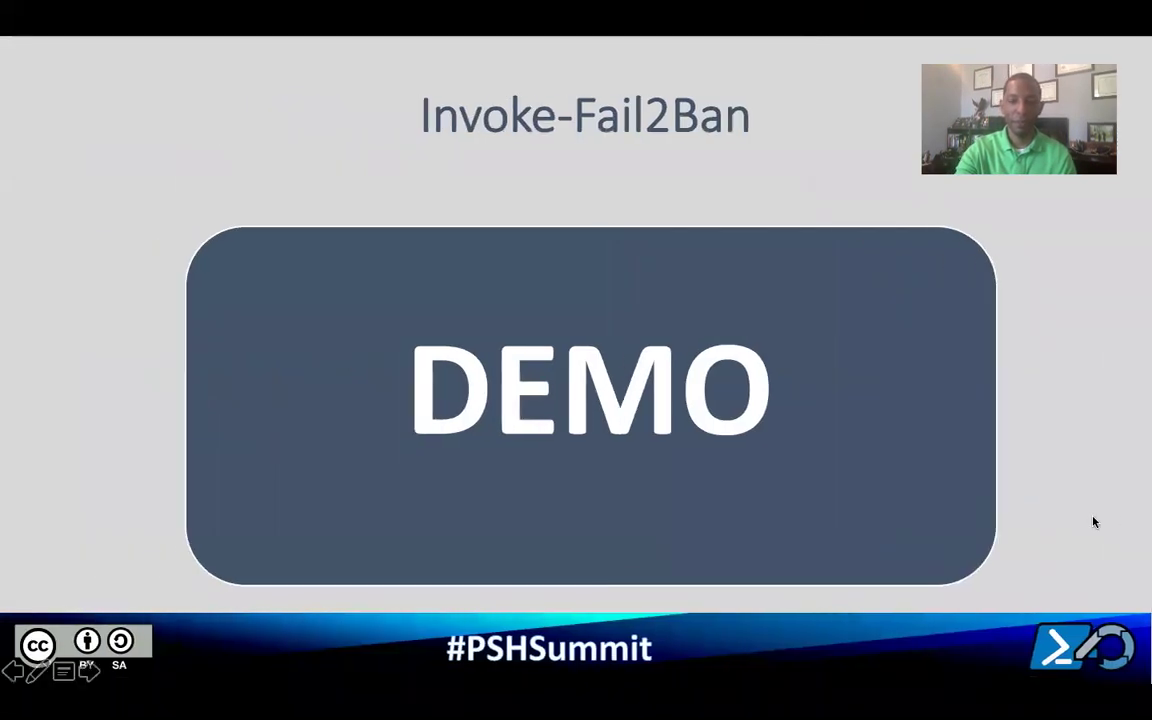
pyautogui.press('Right')
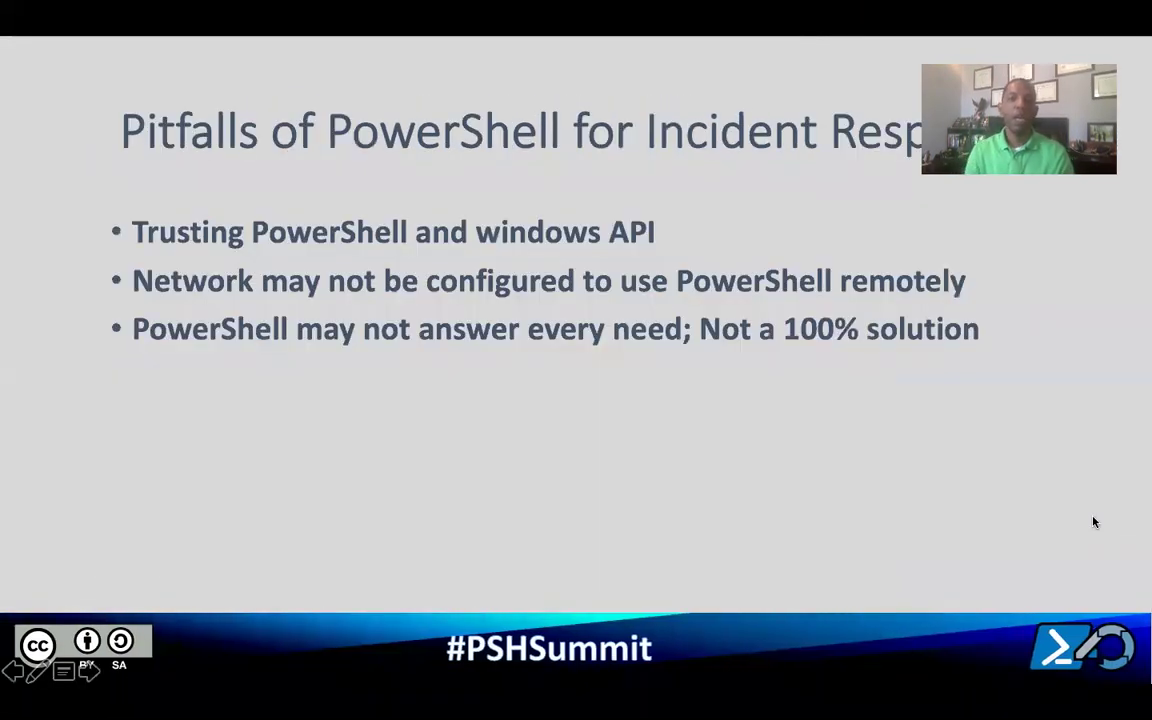